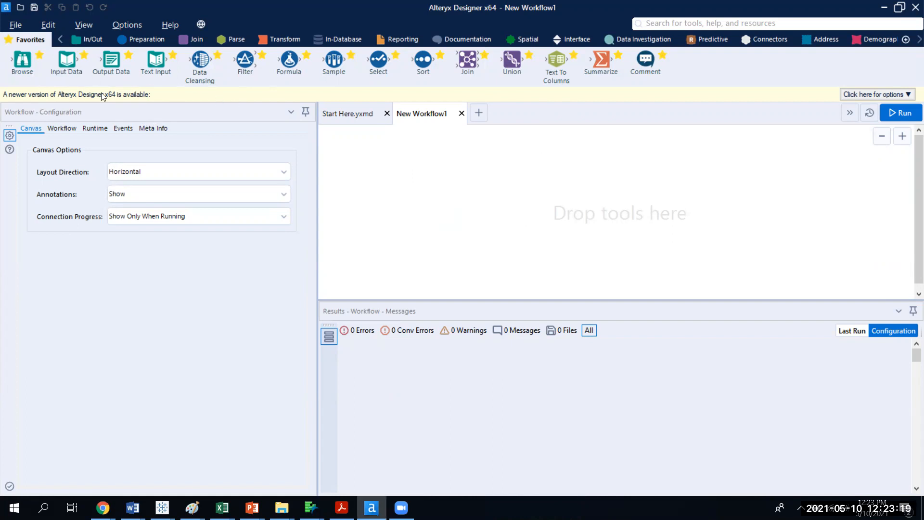
Add an Input Data tool to the workflow canvas.
{"action": "left_click_drag", "start_coordinate": [68, 56], "coordinate": [381, 168]}
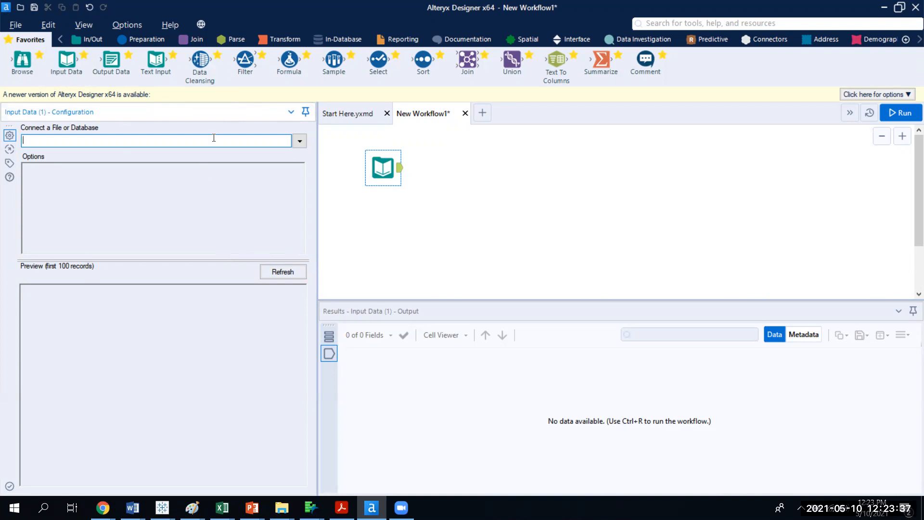
{"action": "left_click", "coordinate": [300, 143]}
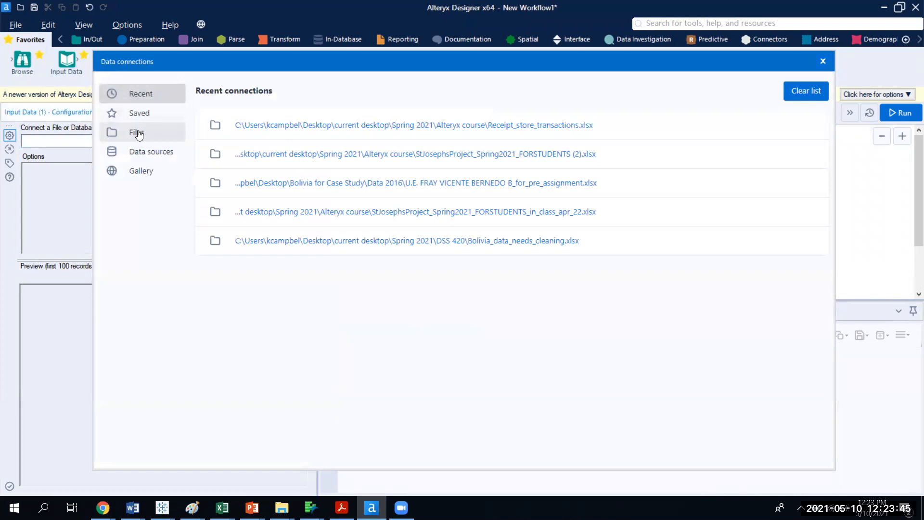
{"action": "left_click", "coordinate": [140, 134]}
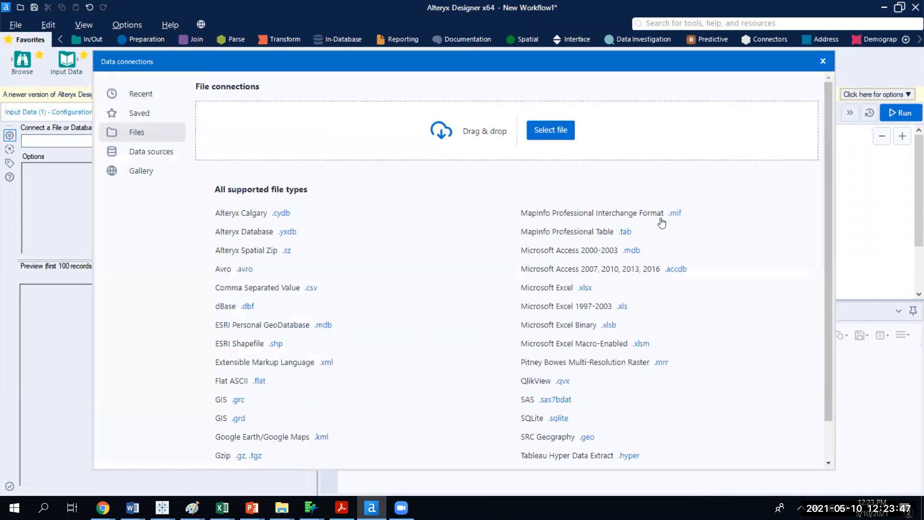
{"action": "left_click", "coordinate": [588, 306]}
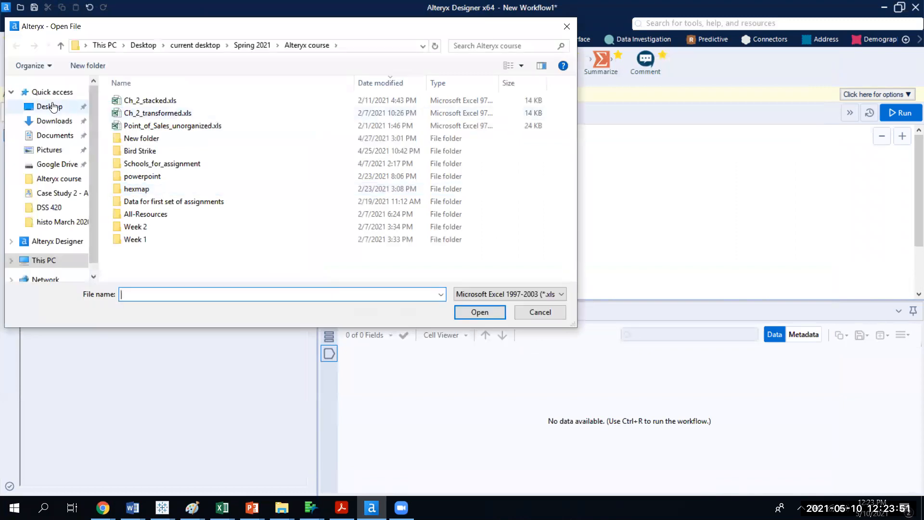
{"action": "left_click", "coordinate": [51, 107]}
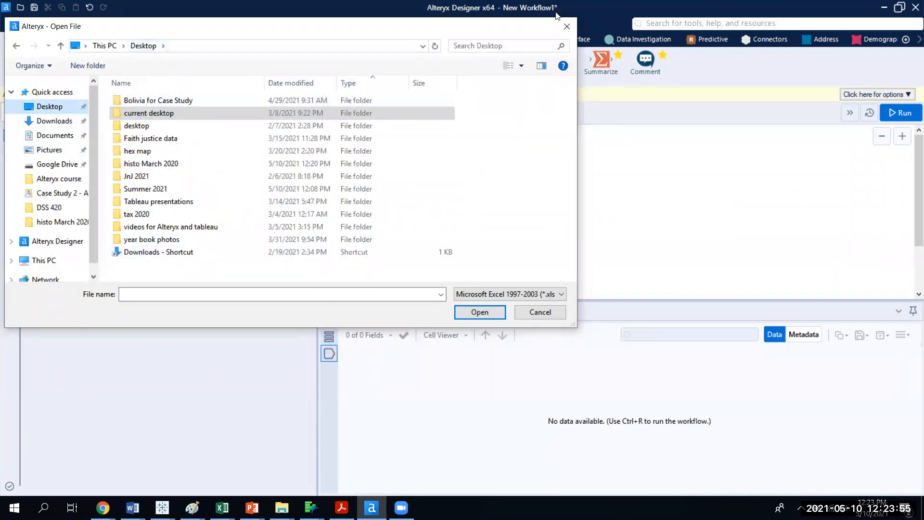
{"action": "left_click", "coordinate": [569, 20]}
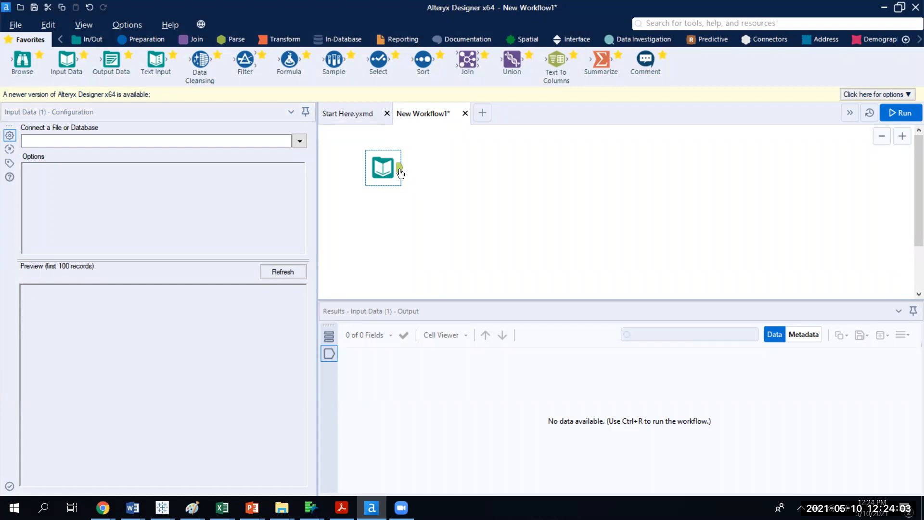
Connect the Input Data tool to the Excel file U.E. FRAY VICENTE BERNEDO B no names.xlsx on the Desktop.
{"action": "left_click", "coordinate": [300, 140]}
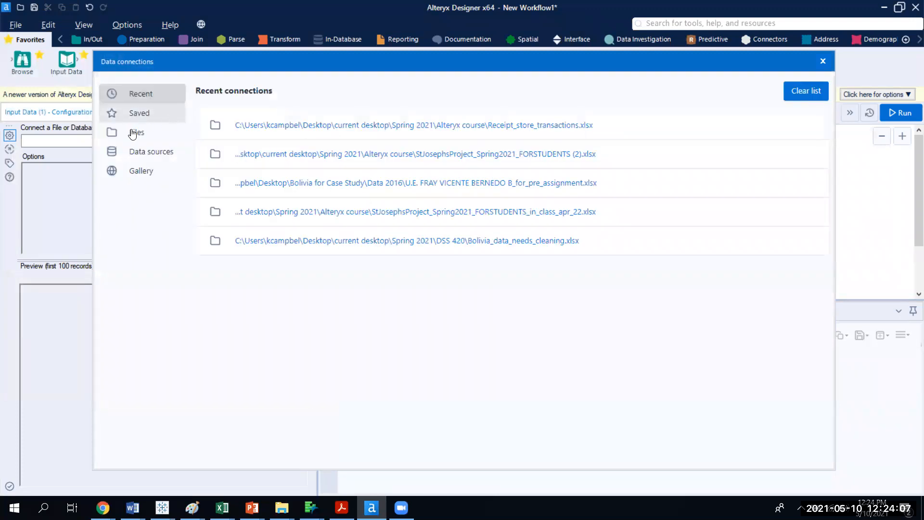
{"action": "left_click", "coordinate": [132, 137]}
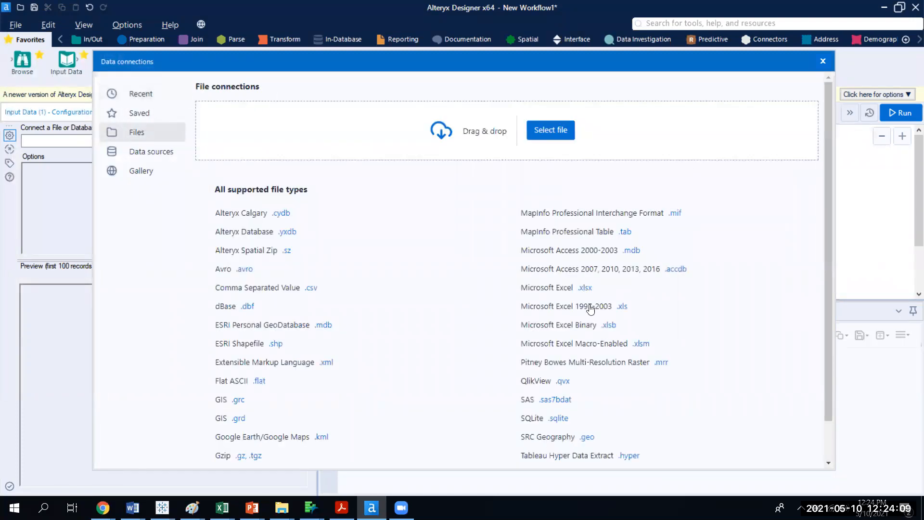
{"action": "left_click", "coordinate": [577, 288]}
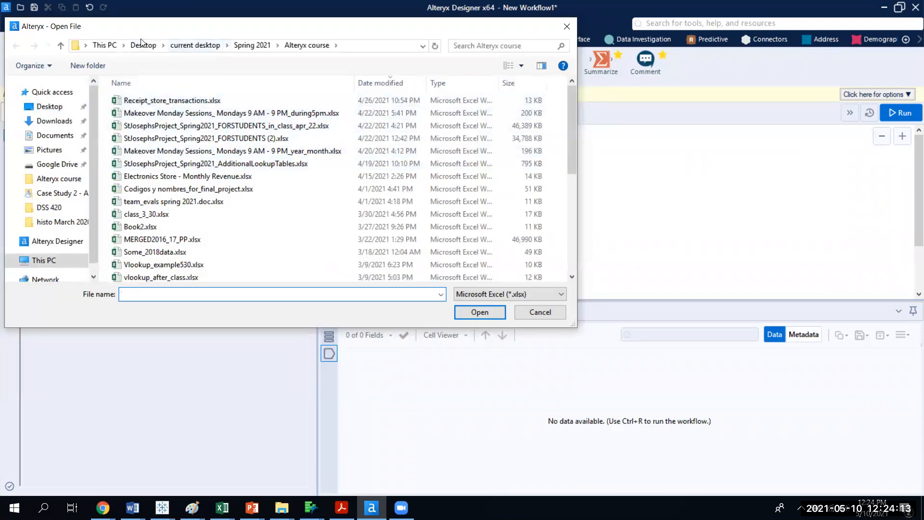
{"action": "left_click", "coordinate": [142, 48]}
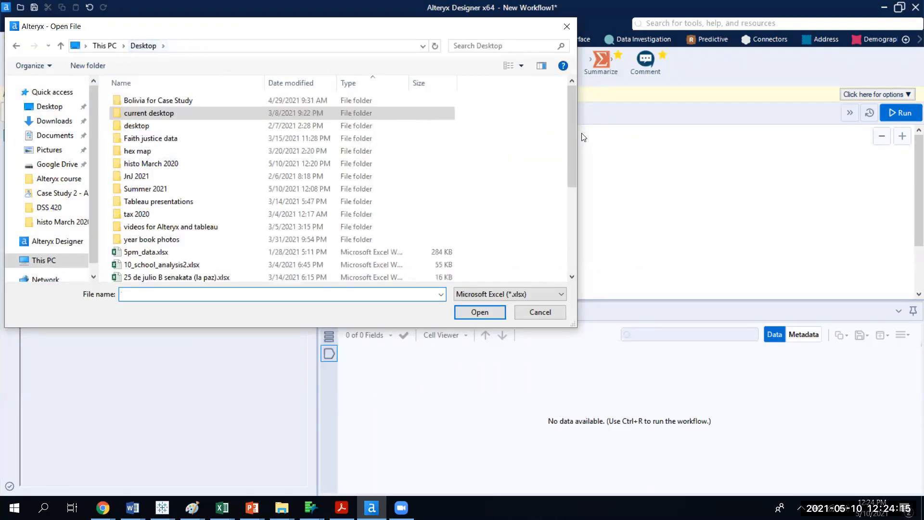
{"action": "left_click_drag", "start_coordinate": [570, 163], "coordinate": [587, 256]}
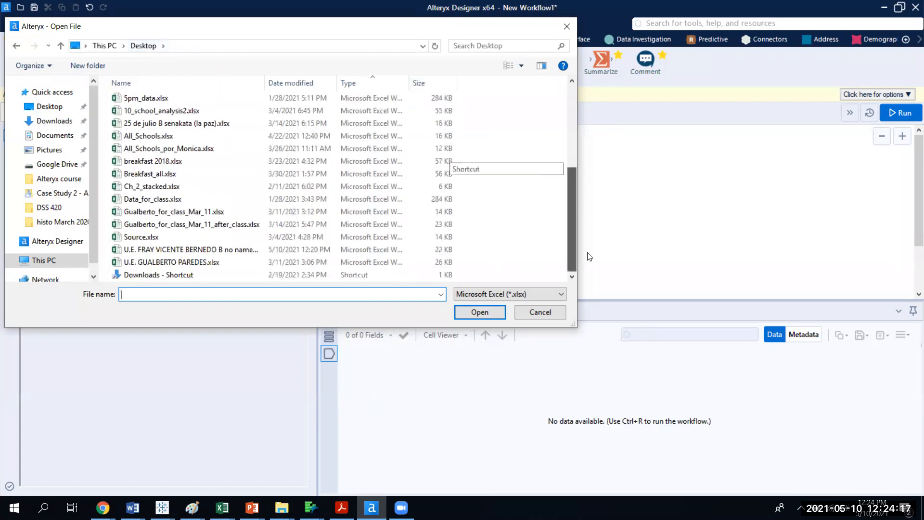
{"action": "double_click", "coordinate": [219, 249]}
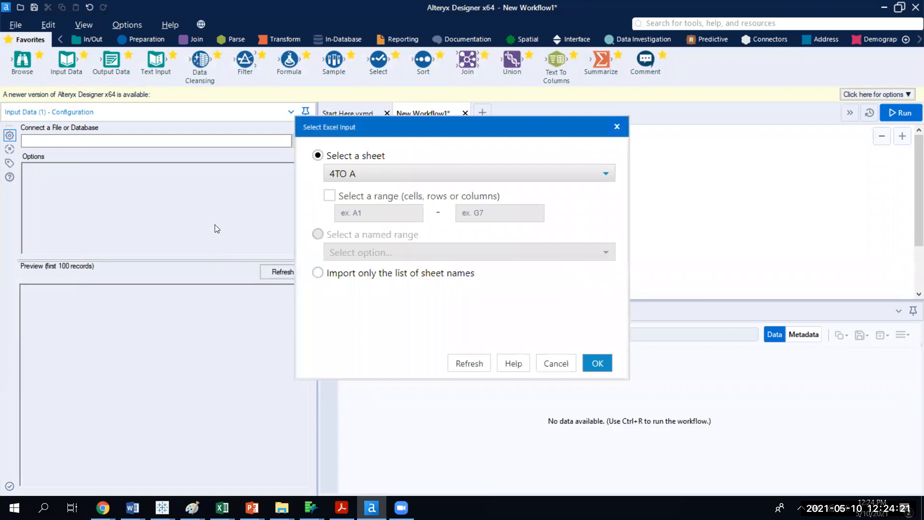
Inspect the workbook's 4TO A sheet in Excel to see its layout.
{"action": "left_click", "coordinate": [222, 508]}
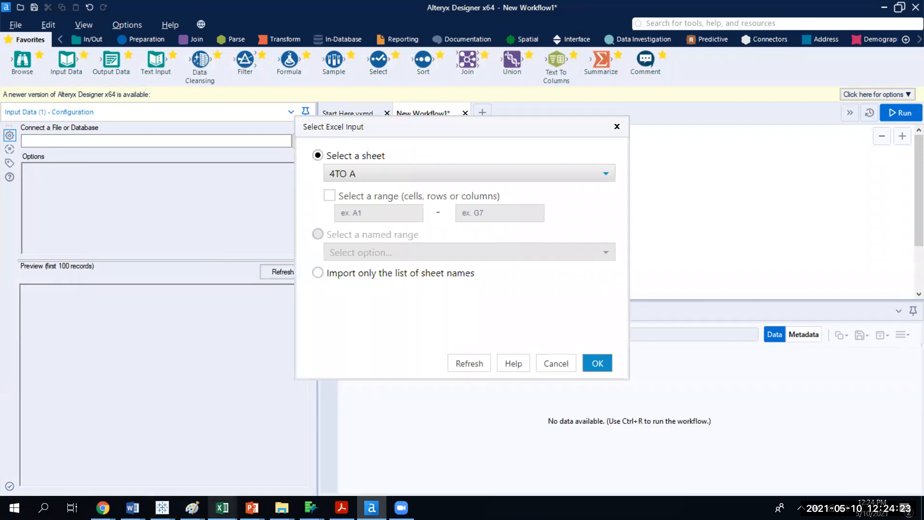
{"action": "left_click", "coordinate": [494, 476]}
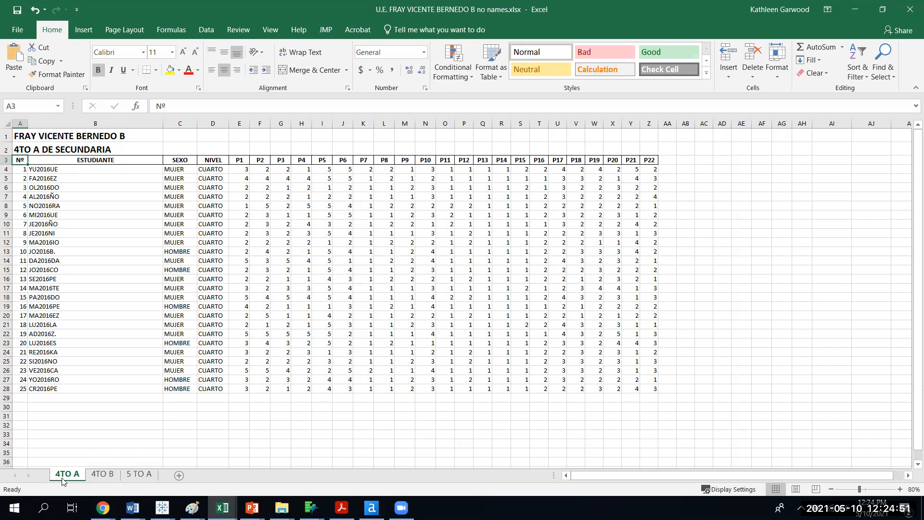
{"action": "left_click", "coordinate": [857, 10]}
Select the sheet 4TO A as the input and confirm.
{"action": "left_click", "coordinate": [500, 172]}
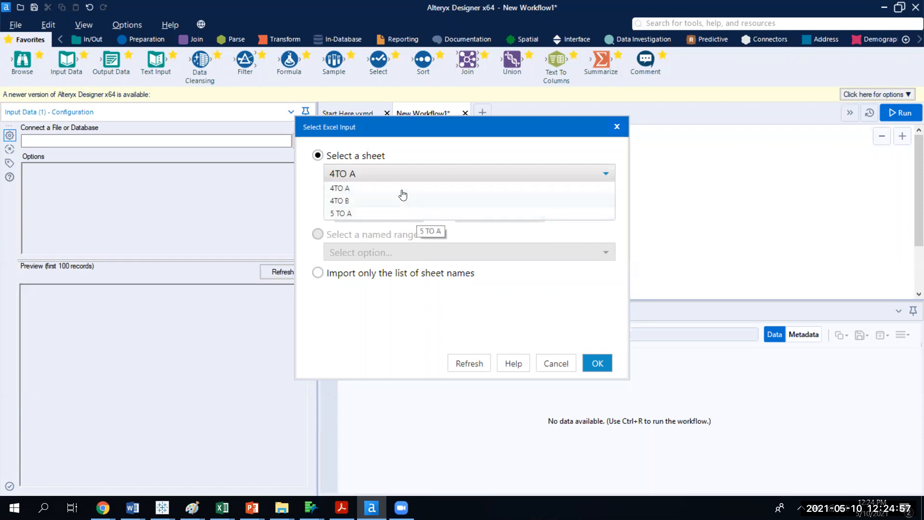
{"action": "left_click", "coordinate": [398, 175]}
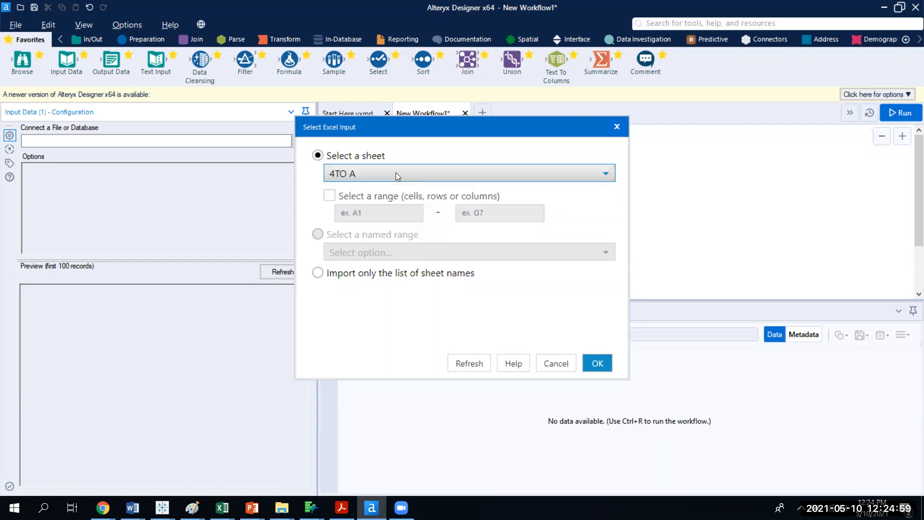
{"action": "left_click", "coordinate": [598, 364]}
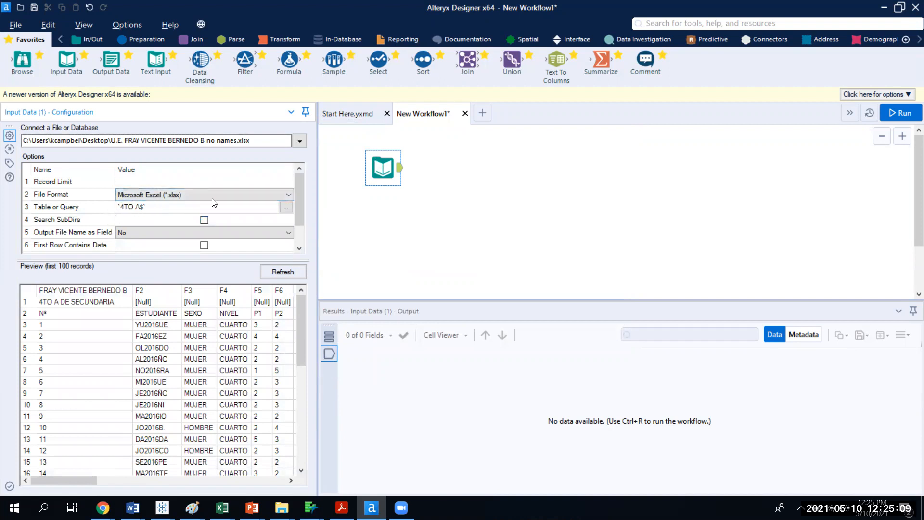
Set Start Data Import on Line to 3 and refresh the preview.
{"action": "left_click", "coordinate": [287, 208]}
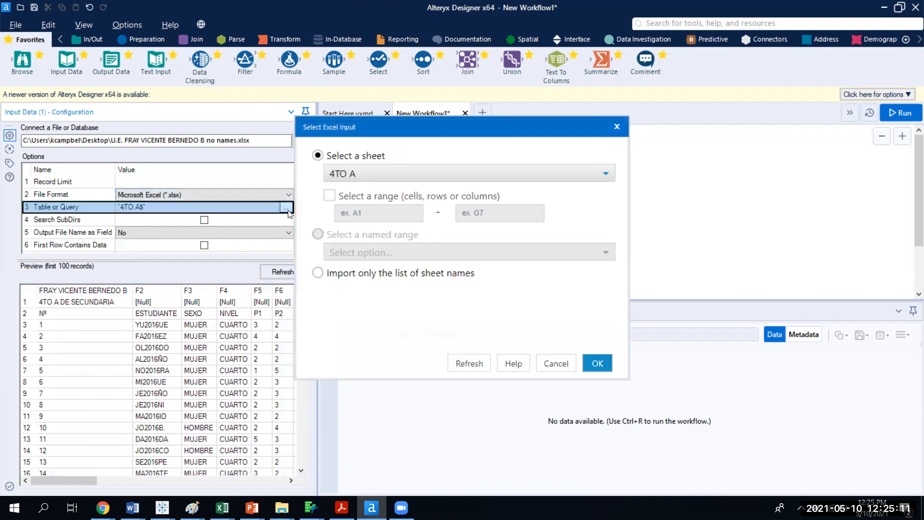
{"action": "left_click", "coordinate": [617, 126]}
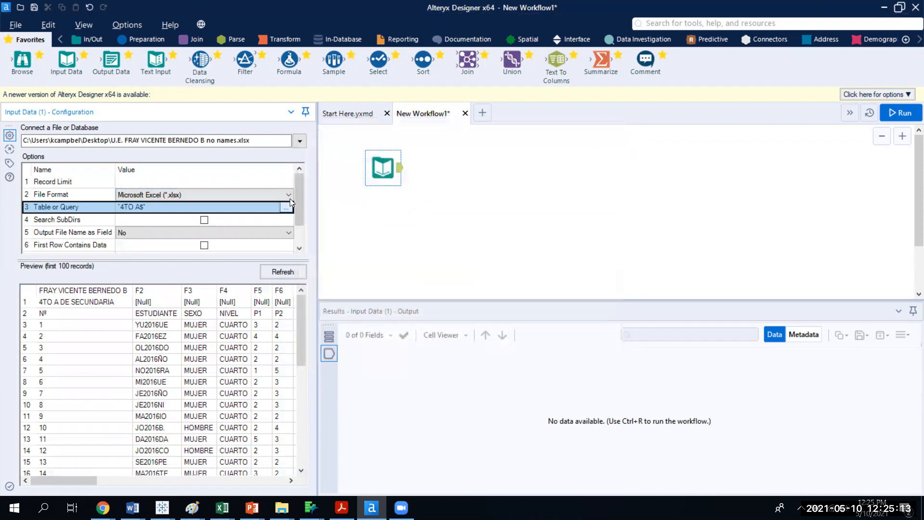
{"action": "left_click_drag", "start_coordinate": [297, 189], "coordinate": [303, 224]}
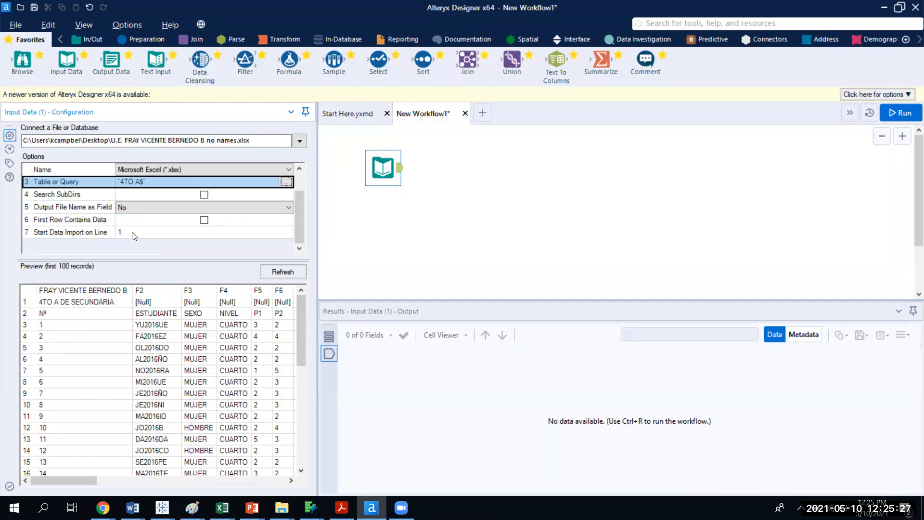
{"action": "left_click", "coordinate": [110, 233]}
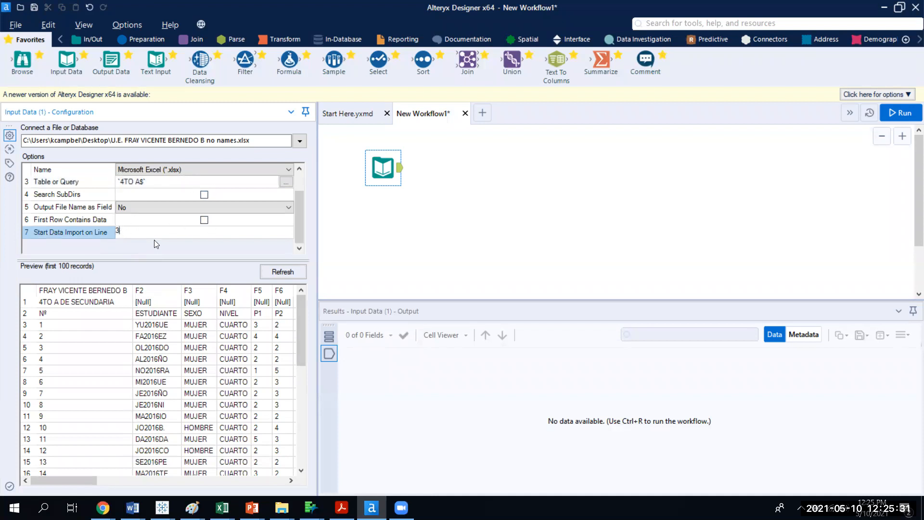
{"action": "left_click", "coordinate": [280, 272]}
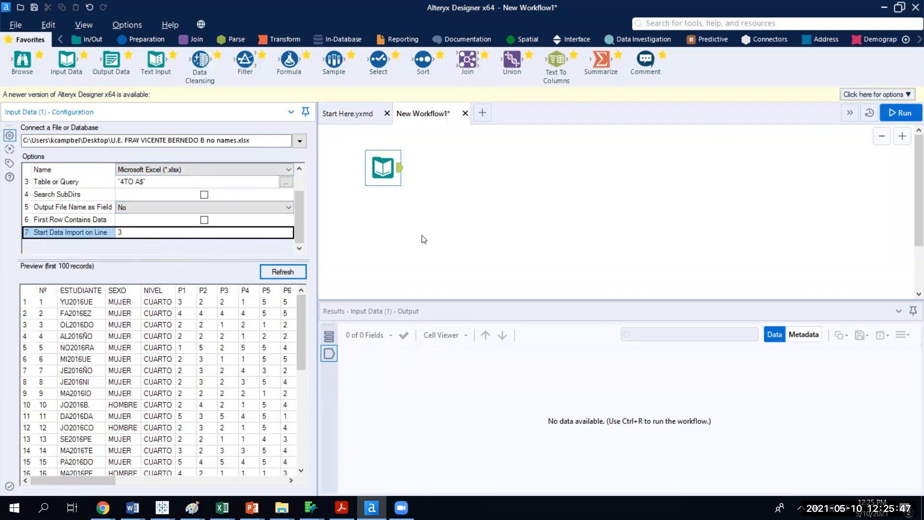
Run the workflow and dismiss the completion message.
{"action": "left_click", "coordinate": [894, 115]}
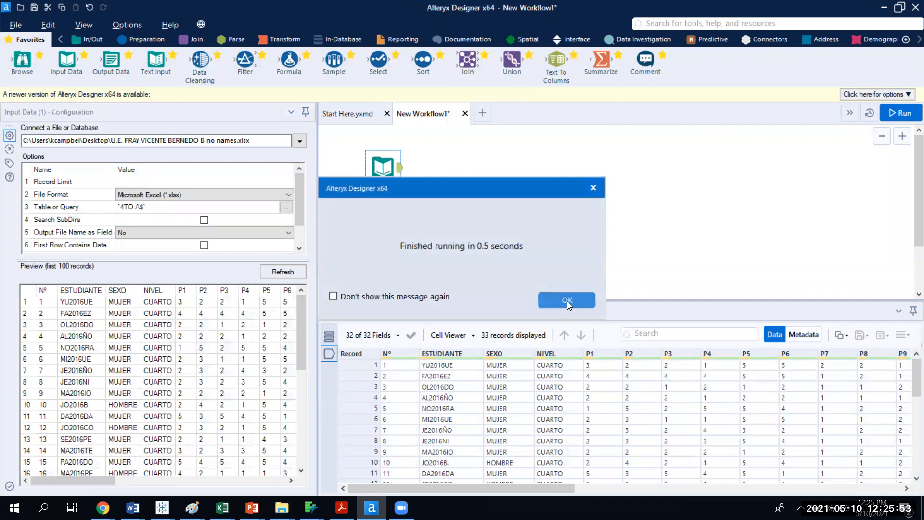
{"action": "left_click", "coordinate": [567, 301]}
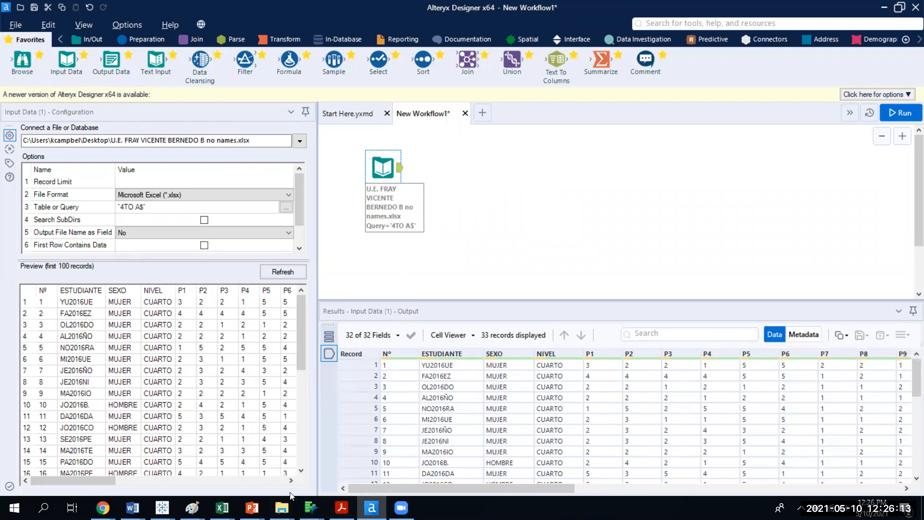
Open the Desktop folder, sort by date modified, and drag the U.E. FRAY VICENTE BERNEDO B no names.xlsx file onto the canvas.
{"action": "left_click", "coordinate": [36, 506]}
{"action": "type", "text": "des"}
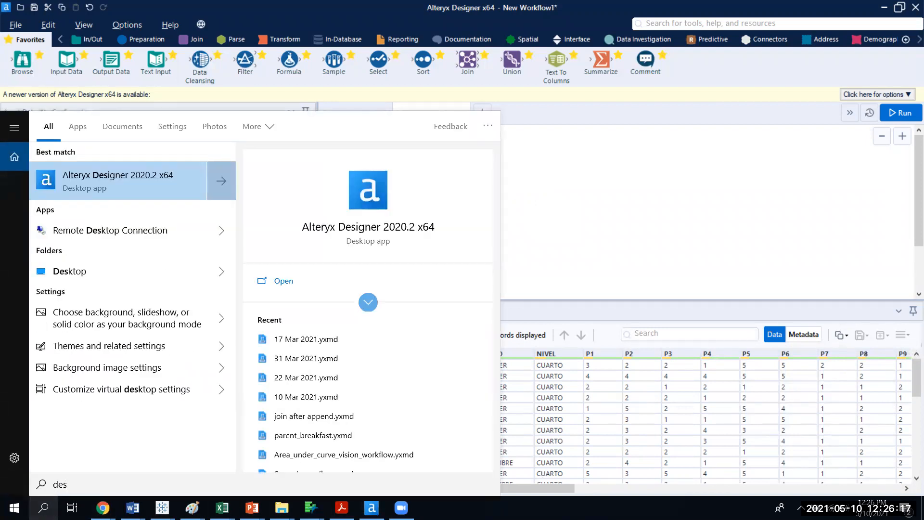
{"action": "type", "text": "ktop"}
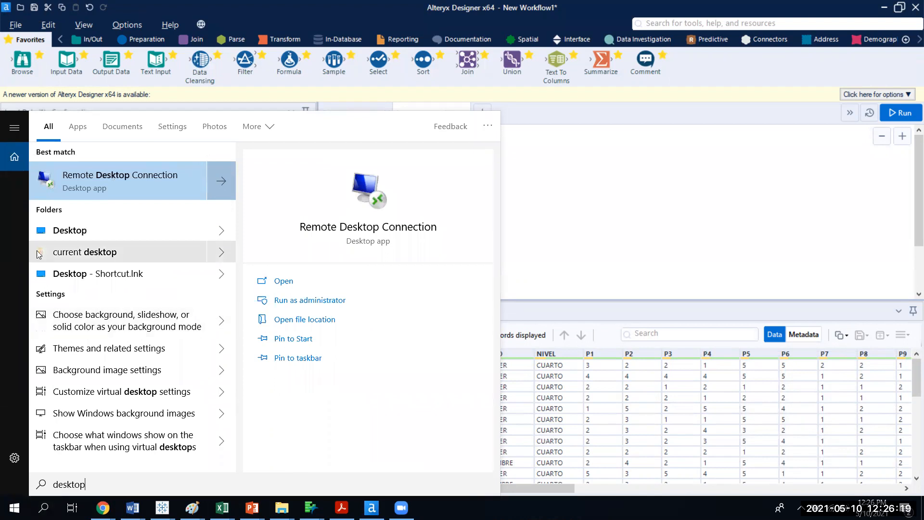
{"action": "key", "text": "Escape"}
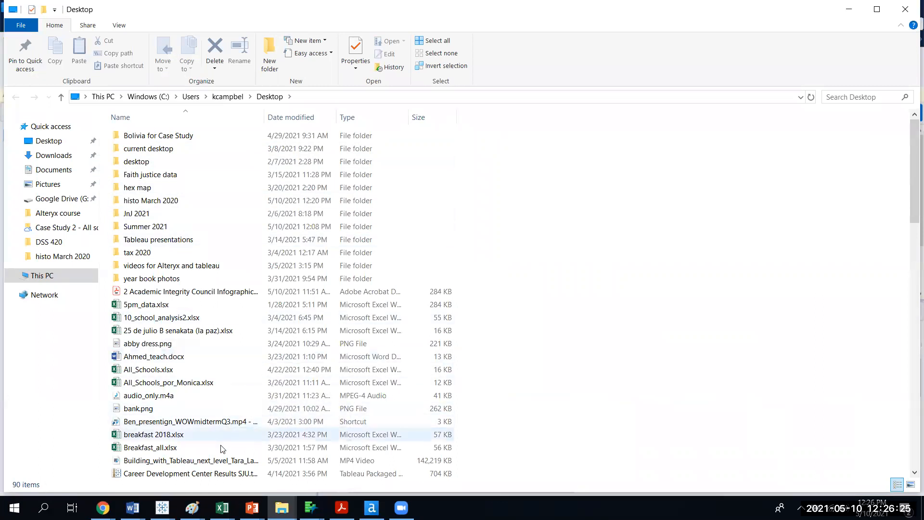
{"action": "left_click", "coordinate": [311, 118]}
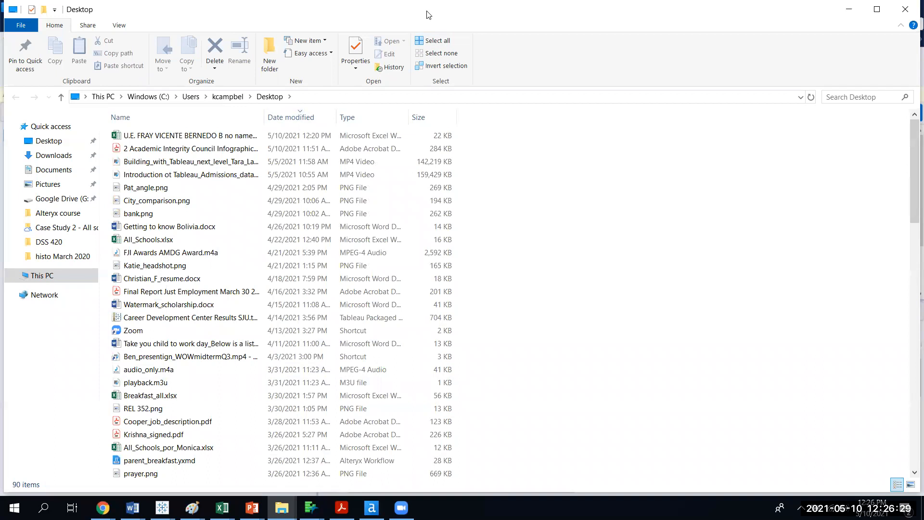
{"action": "left_click_drag", "start_coordinate": [400, 468], "coordinate": [383, 336]}
{"action": "left_click", "coordinate": [364, 462]}
{"action": "left_click_drag", "start_coordinate": [367, 428], "coordinate": [388, 266]}
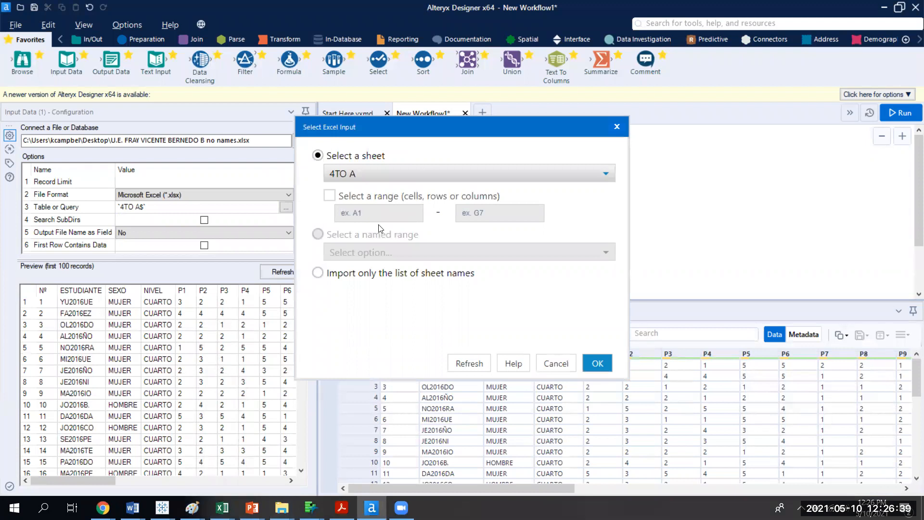
Select the sheet 4TO B for the new input and confirm.
{"action": "left_click", "coordinate": [368, 173]}
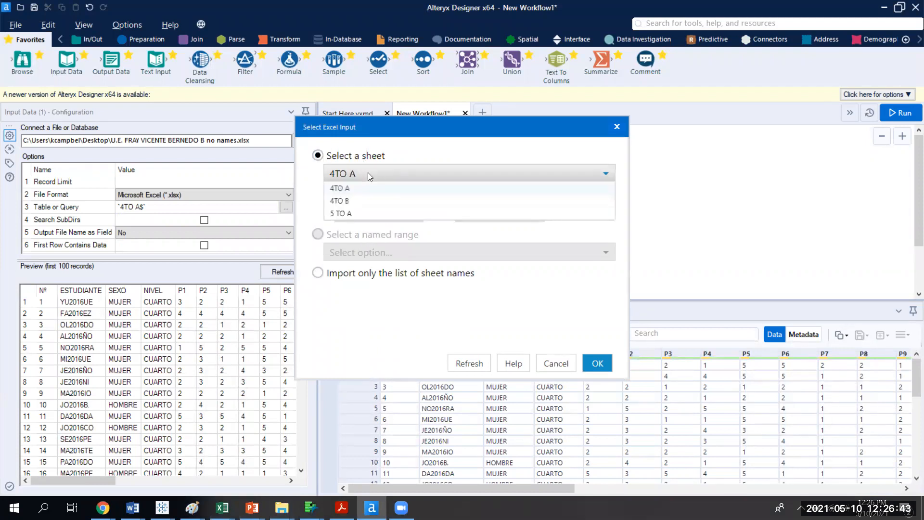
{"action": "left_click", "coordinate": [374, 202]}
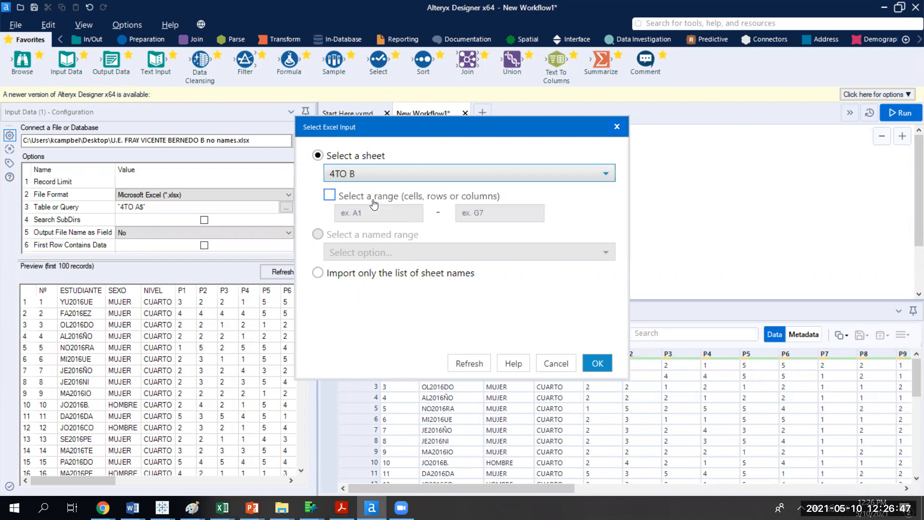
{"action": "left_click", "coordinate": [597, 364]}
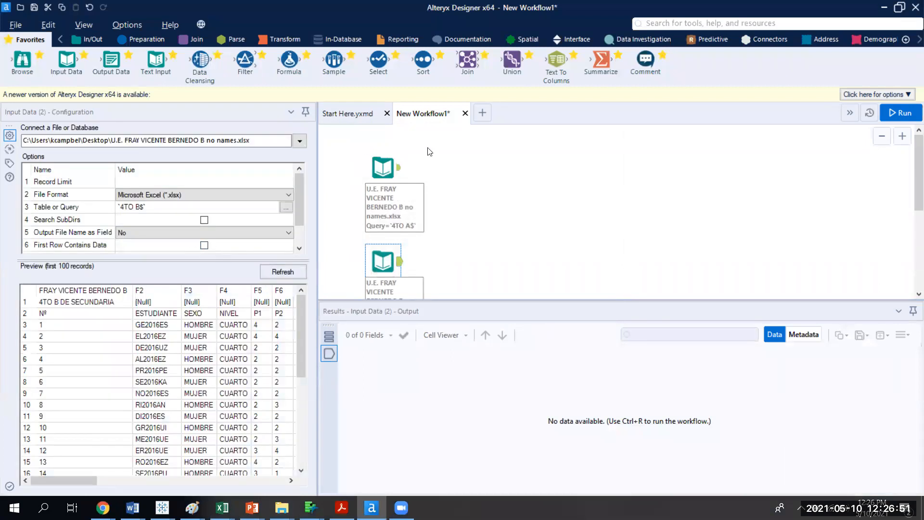
Compare the configurations and previews of the two Input Data tools.
{"action": "left_click", "coordinate": [397, 171]}
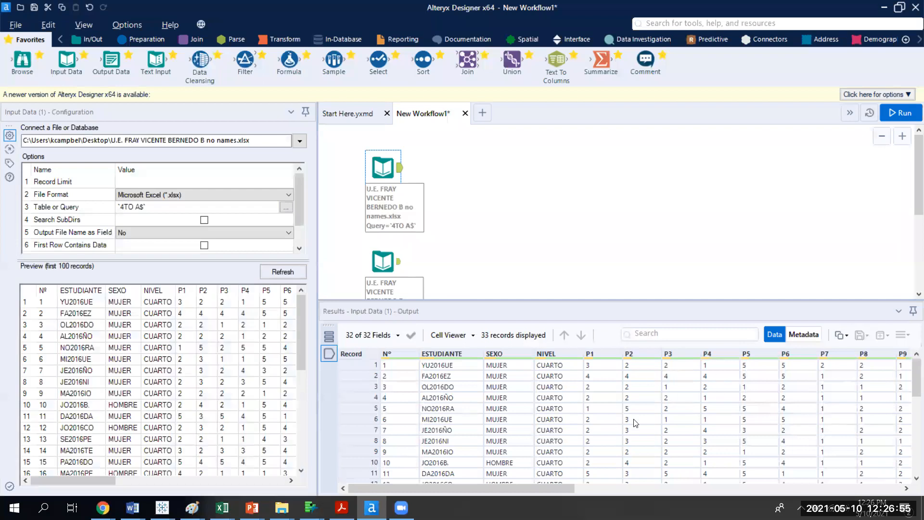
{"action": "left_click", "coordinate": [398, 267]}
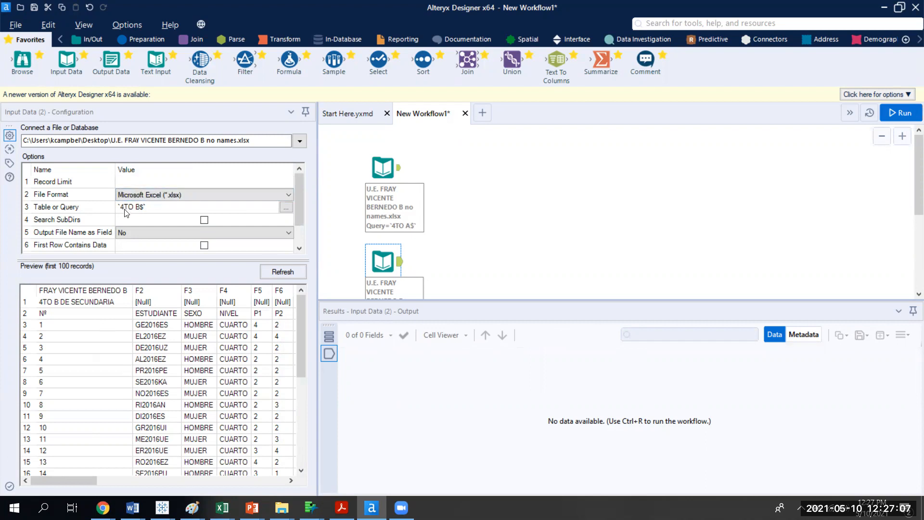
{"action": "left_click", "coordinate": [302, 196]}
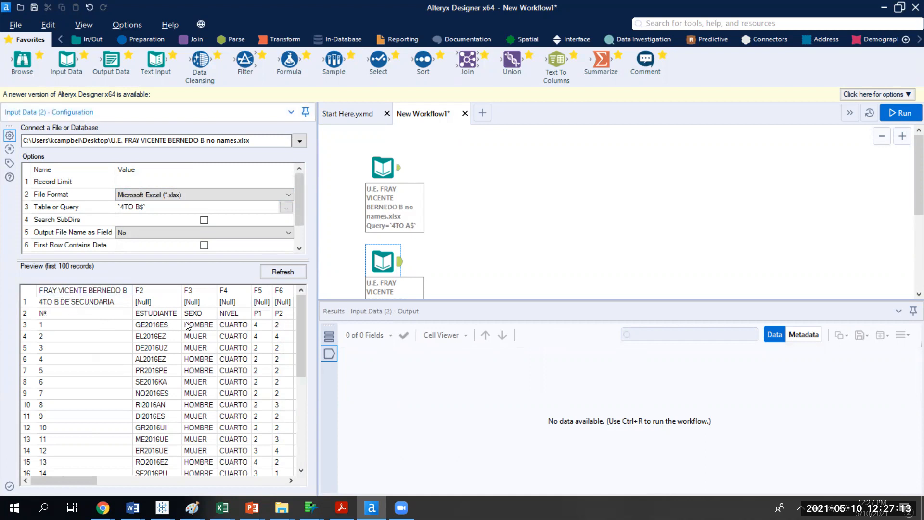
Set the 4TO B input to start data import on line 3 and refresh its preview.
{"action": "scroll", "coordinate": [296, 202], "scroll_direction": "down", "scroll_amount": 1}
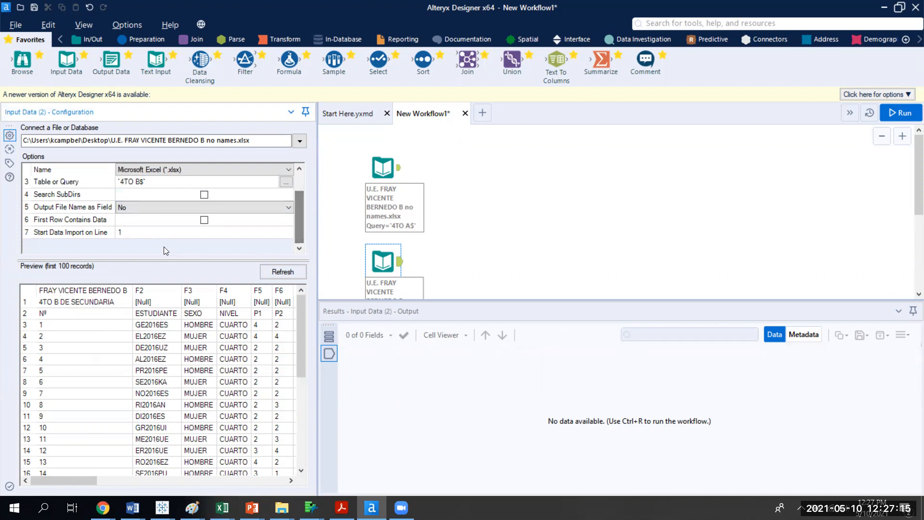
{"action": "left_click", "coordinate": [117, 234]}
{"action": "type", "text": "3"}
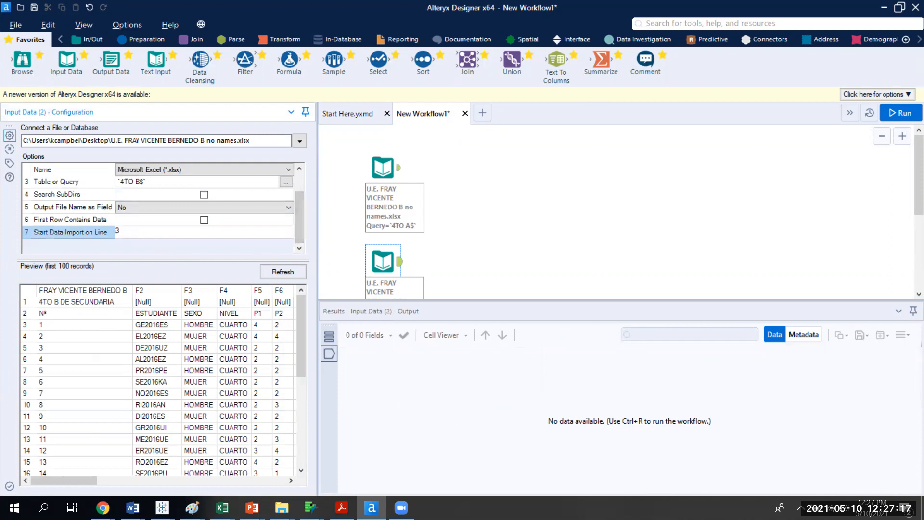
{"action": "left_click", "coordinate": [281, 273]}
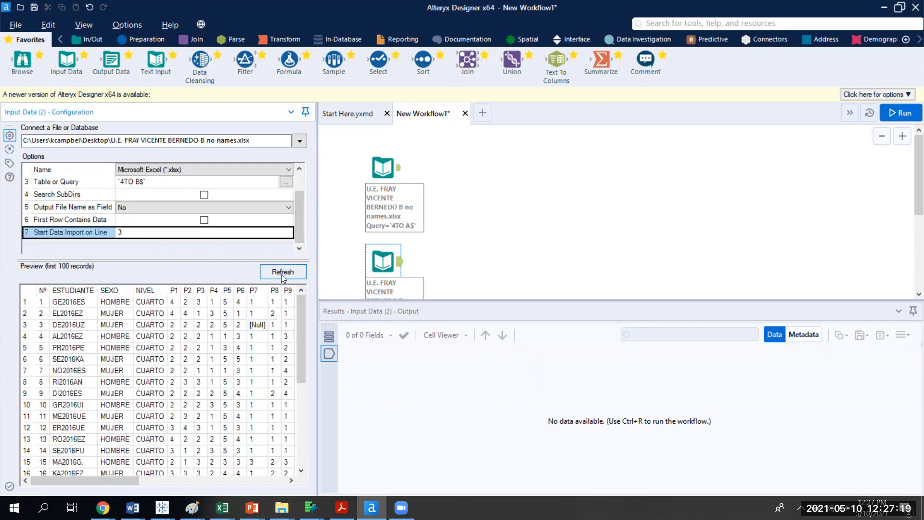
Run the workflow and dismiss the completion message.
{"action": "left_click", "coordinate": [897, 114]}
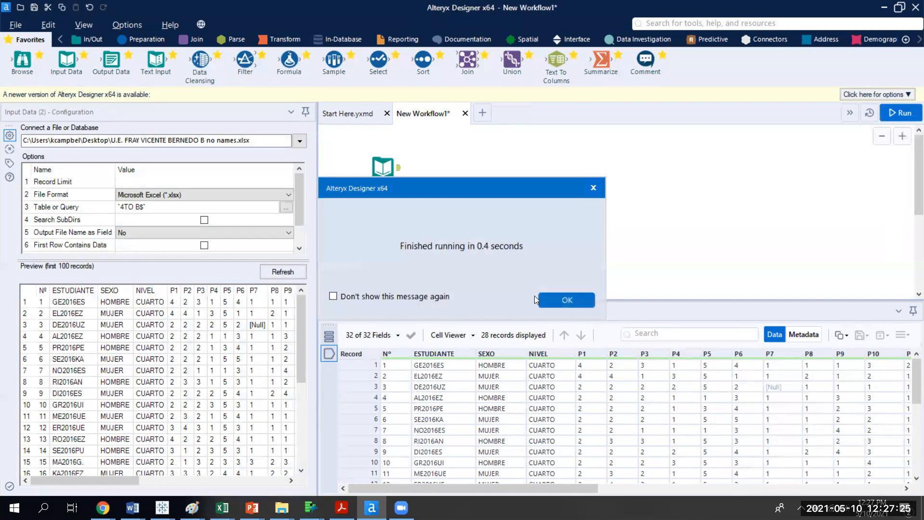
{"action": "left_click", "coordinate": [562, 301]}
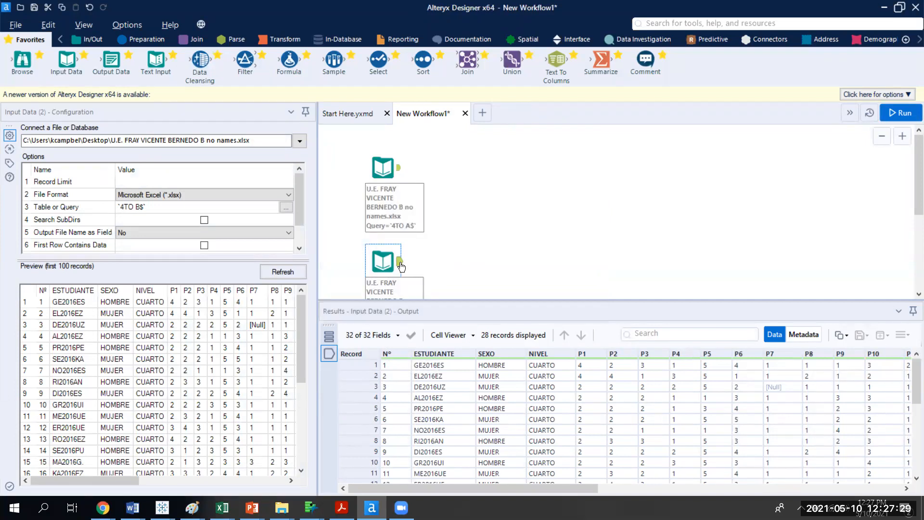
Compare the output results of the two Input Data tools.
{"action": "left_click", "coordinate": [396, 168]}
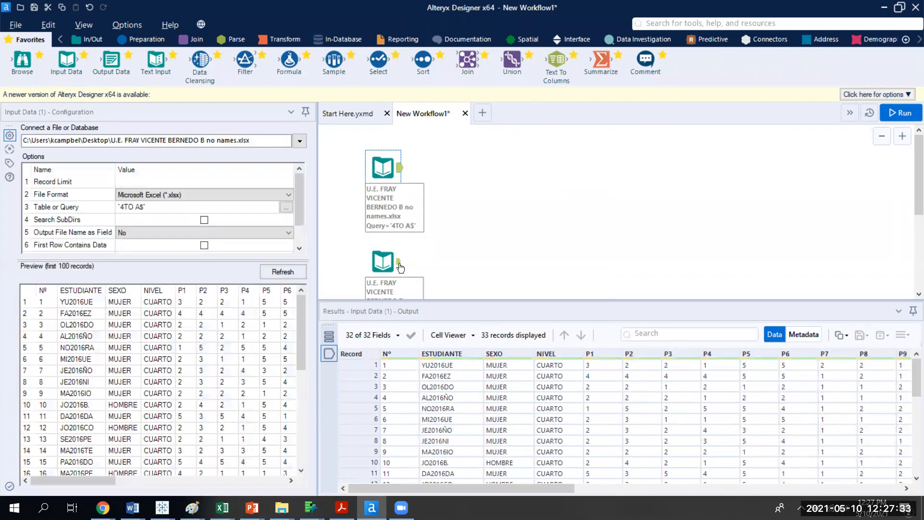
{"action": "left_click", "coordinate": [401, 267]}
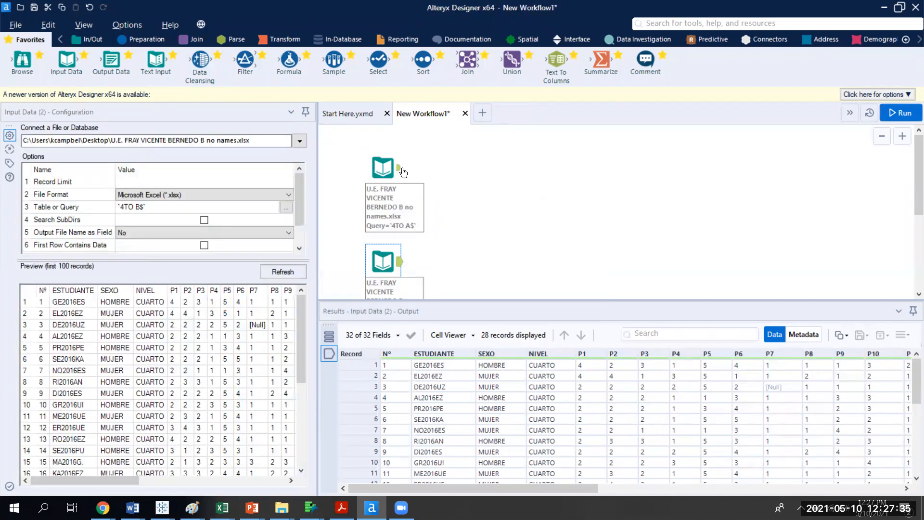
{"action": "left_click", "coordinate": [401, 172]}
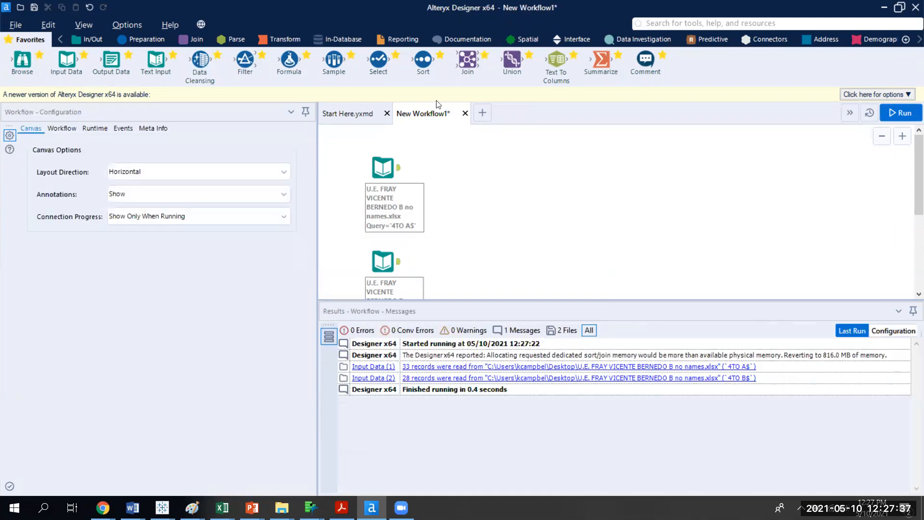